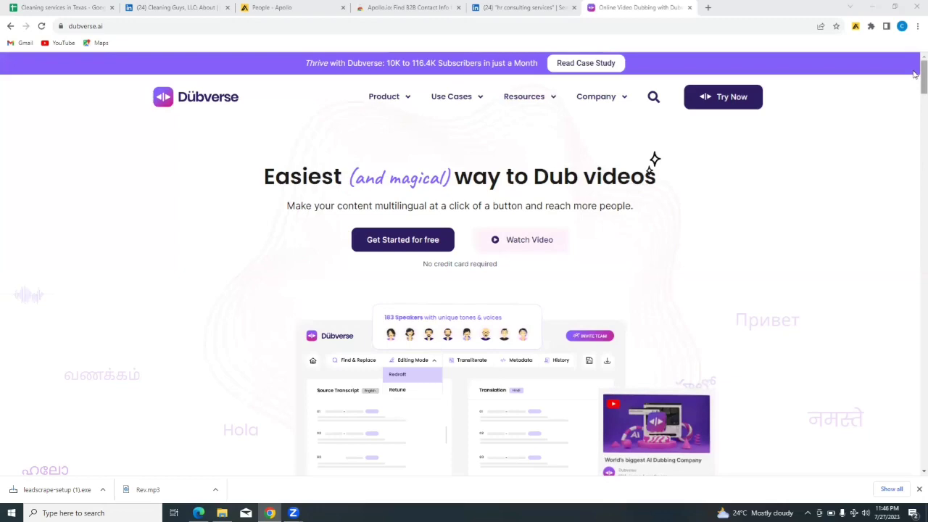
Step: Scroll through the homepage's dubbing, subtitle and text-to-speech feature cards, then back to the top
left_click_drag(914, 74, 915, 140)
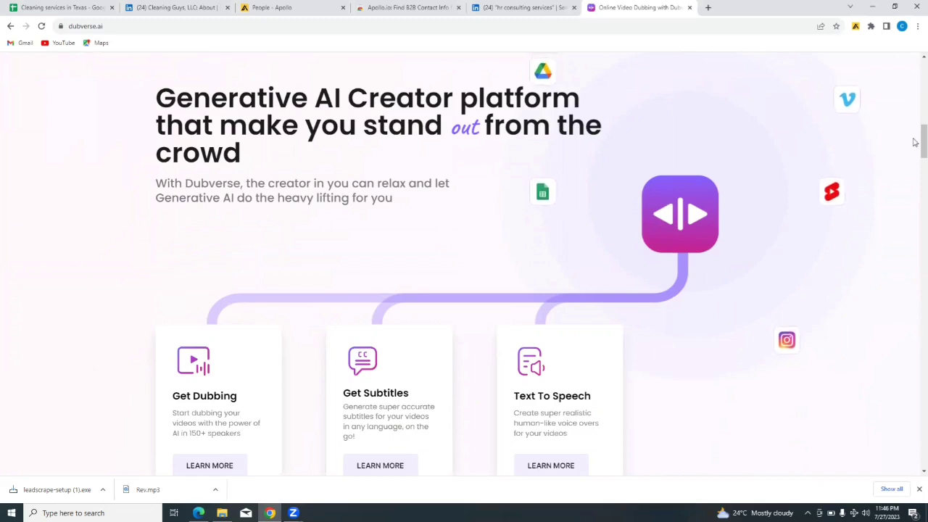
scroll(915, 147, "down", 1)
scroll(915, 146, "down", 3)
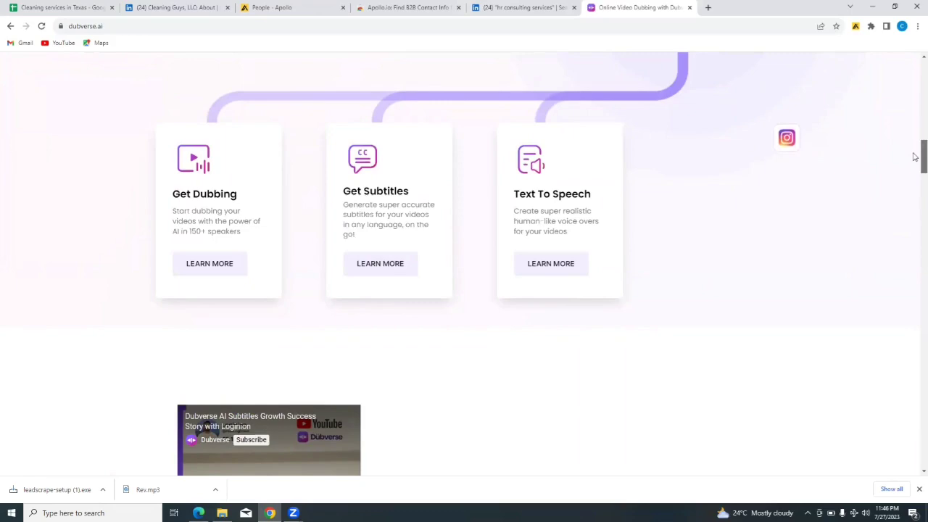
left_click_drag(915, 151, 915, 73)
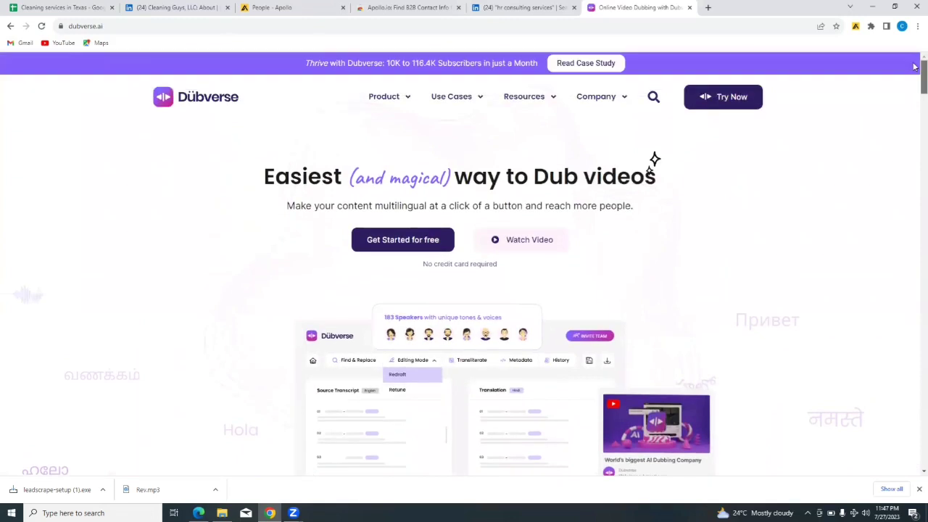
Step: Go to Pricing under Product to compare the Free (INR 0) and Pro (INR 2399) plans
left_click(407, 99)
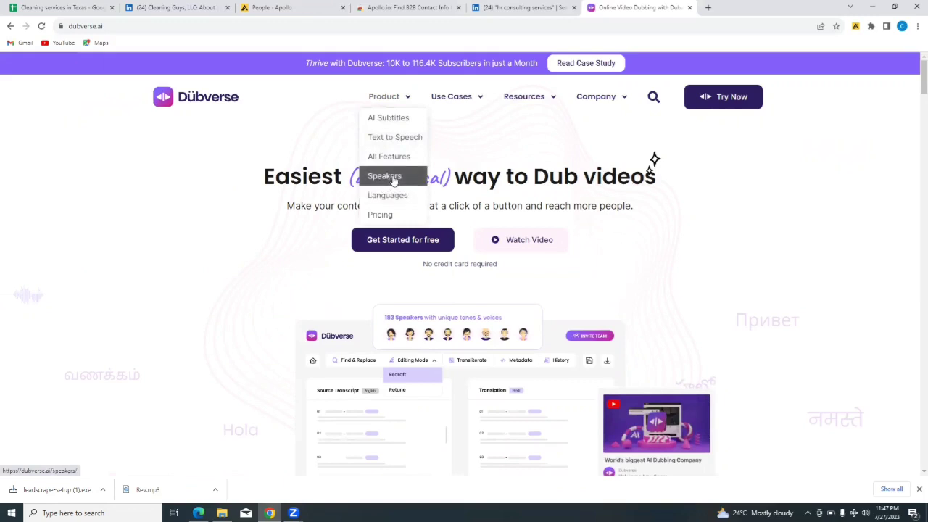
left_click(383, 216)
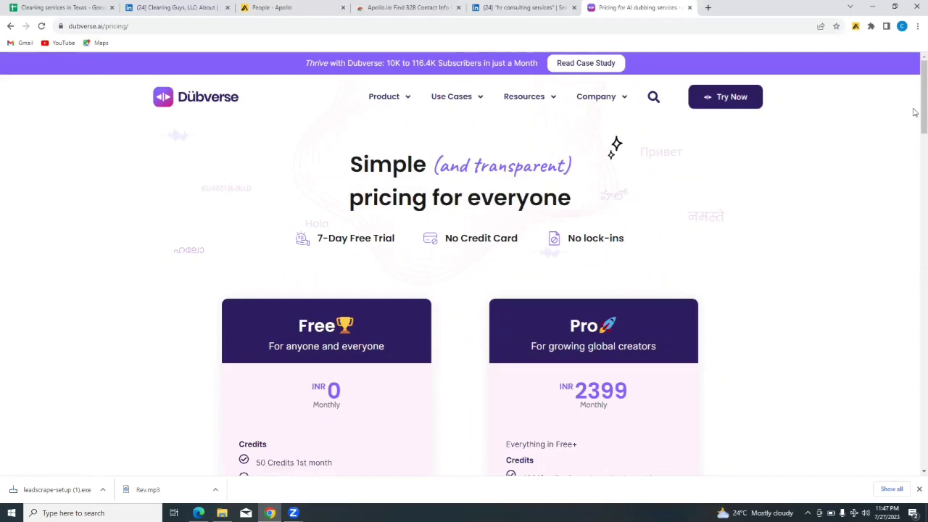
scroll(916, 110, "down", 1)
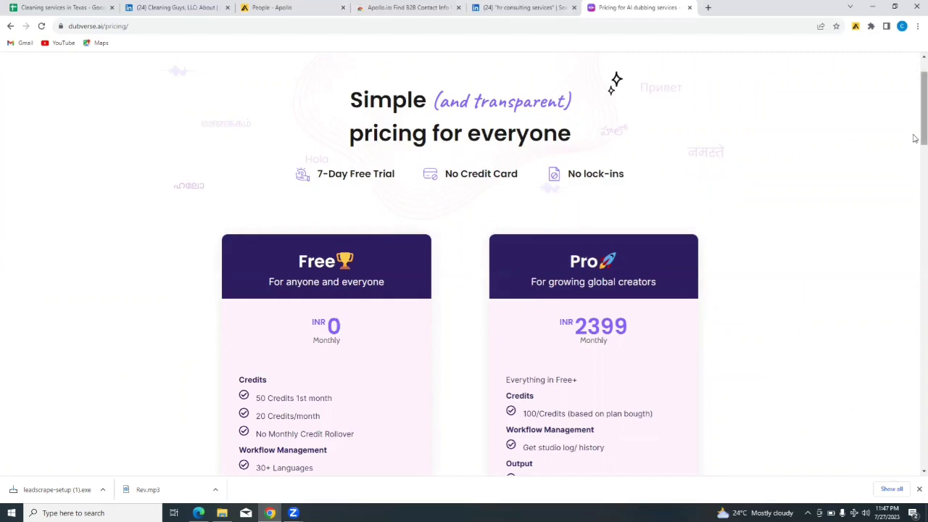
left_click_drag(914, 137, 915, 169)
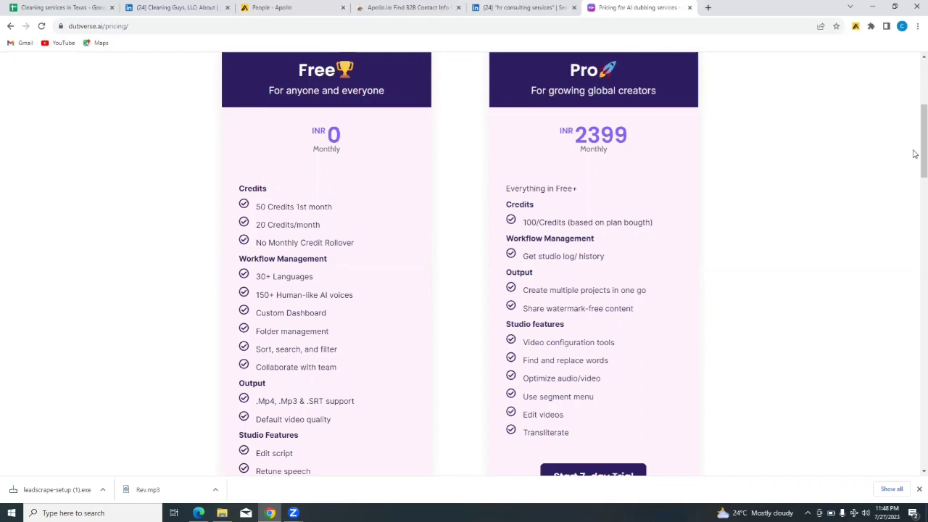
left_click_drag(915, 154, 915, 158)
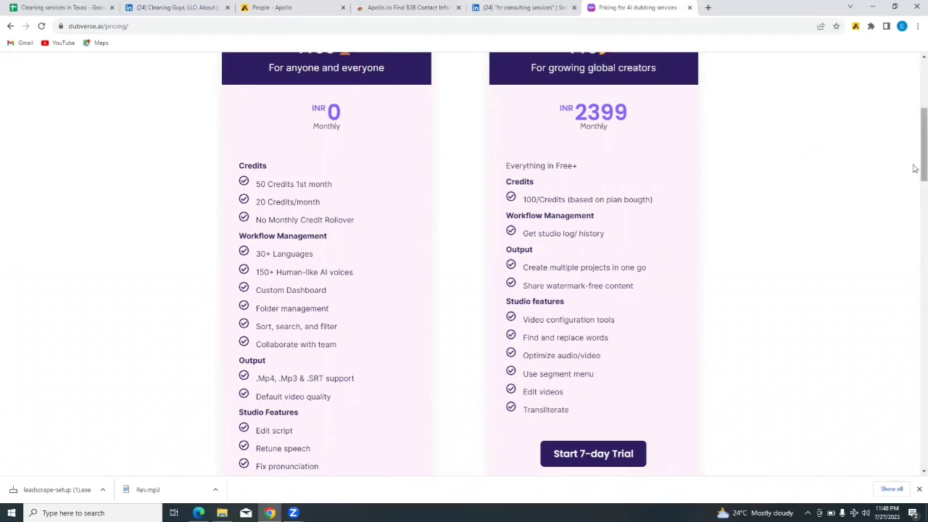
left_click_drag(915, 169, 915, 212)
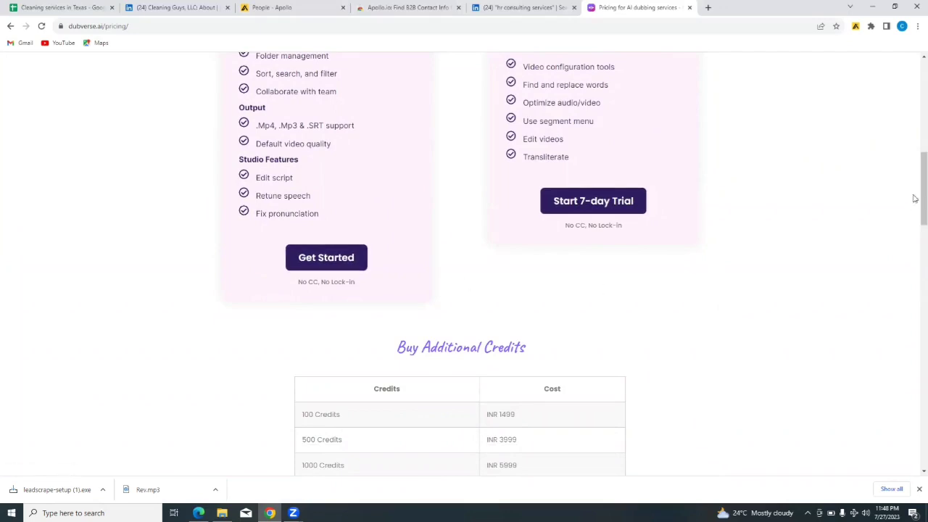
left_click_drag(915, 198, 916, 248)
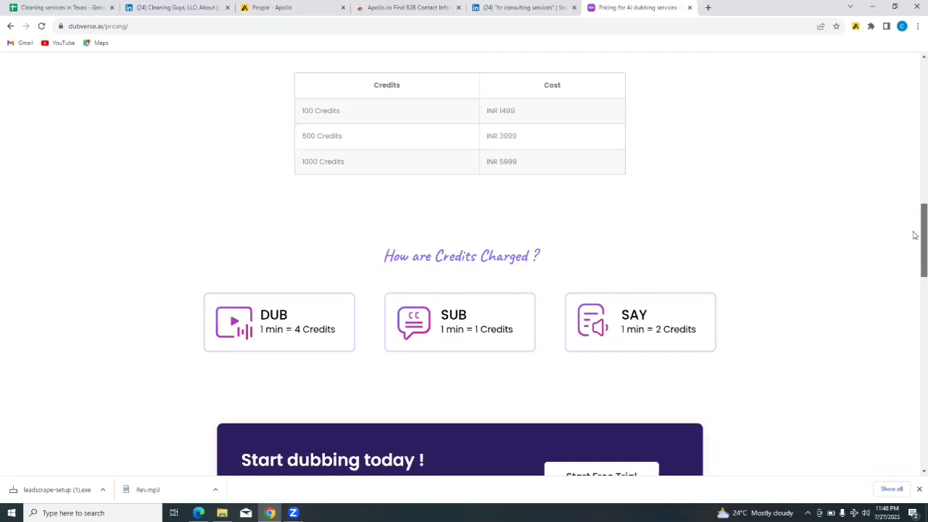
left_click_drag(915, 235, 889, 82)
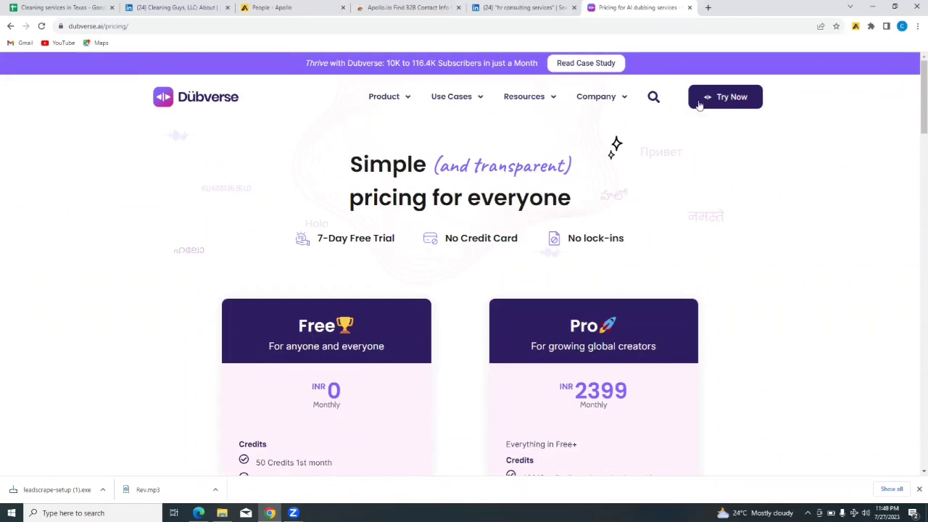
Step: Look over the Use Cases, Resources and Company menus in the navigation bar
mouse_move(477, 102)
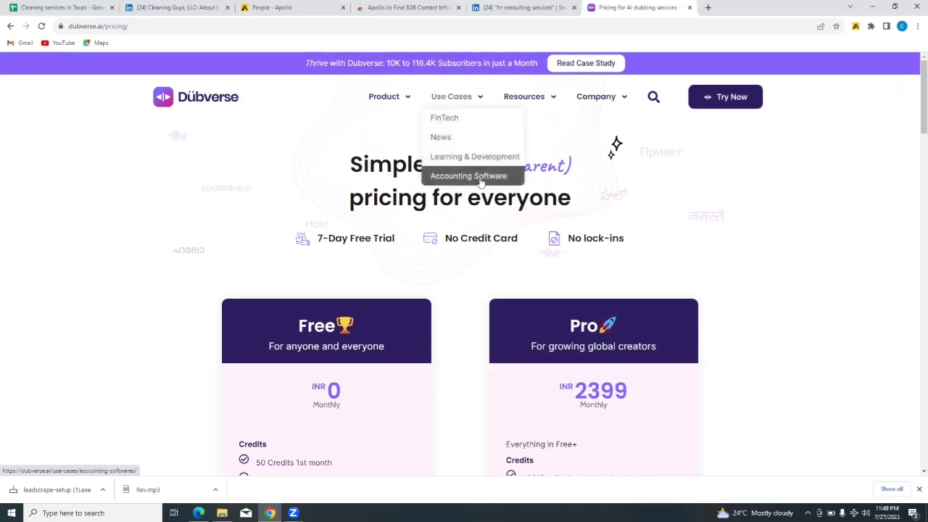
mouse_move(549, 101)
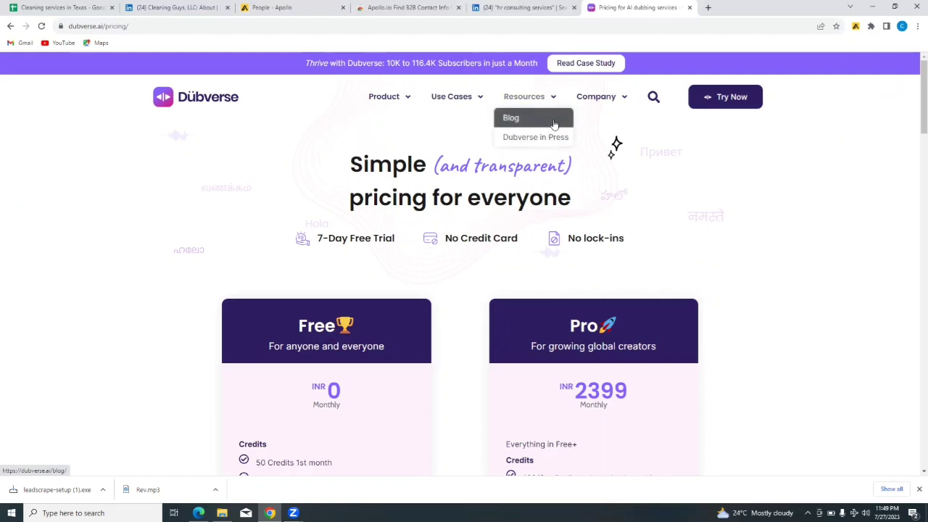
mouse_move(622, 101)
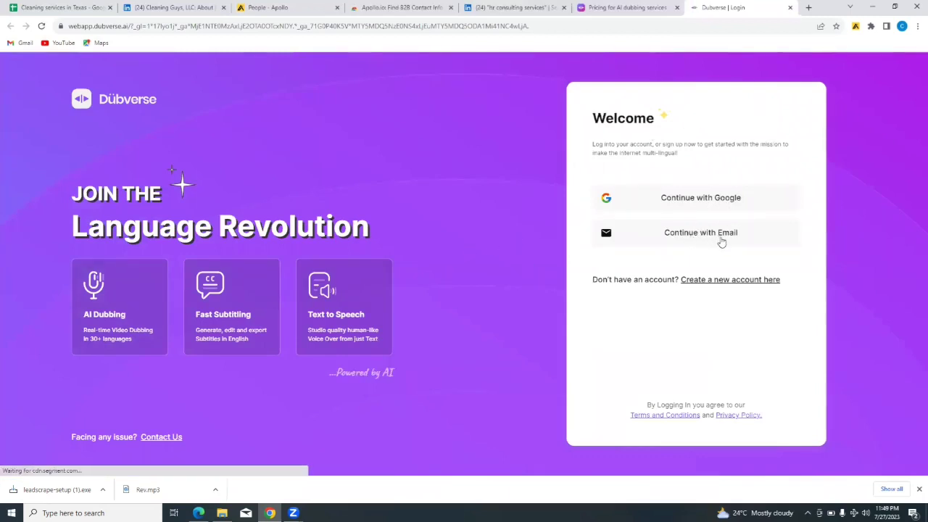
Step: Sign in to Dubverse with Continue with Google, choosing a Google account
left_click(700, 202)
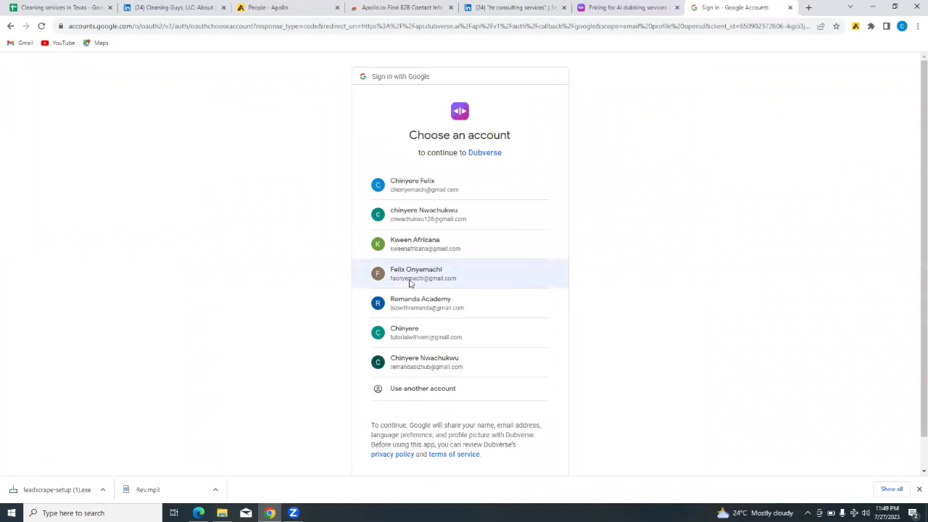
left_click(409, 283)
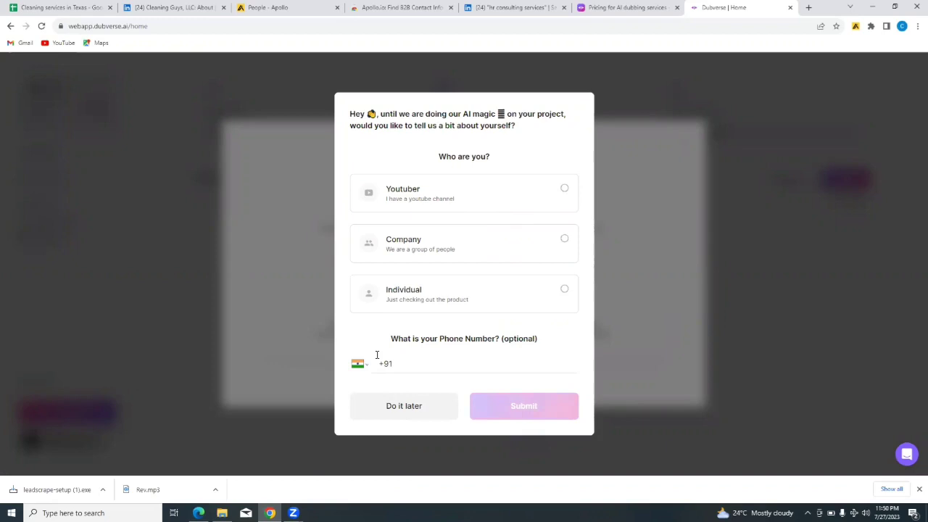
Step: Choose Do it later on the 'Who are you?' questionnaire to activate the 7-day trial
left_click(403, 407)
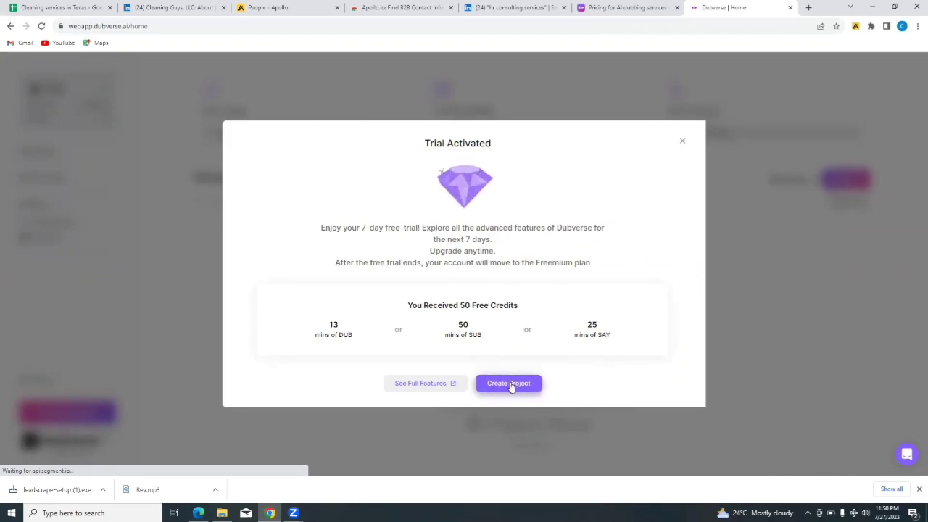
Step: Dismiss the Trial Activated notice and start DUB Project 0 via Add a Video
left_click(682, 144)
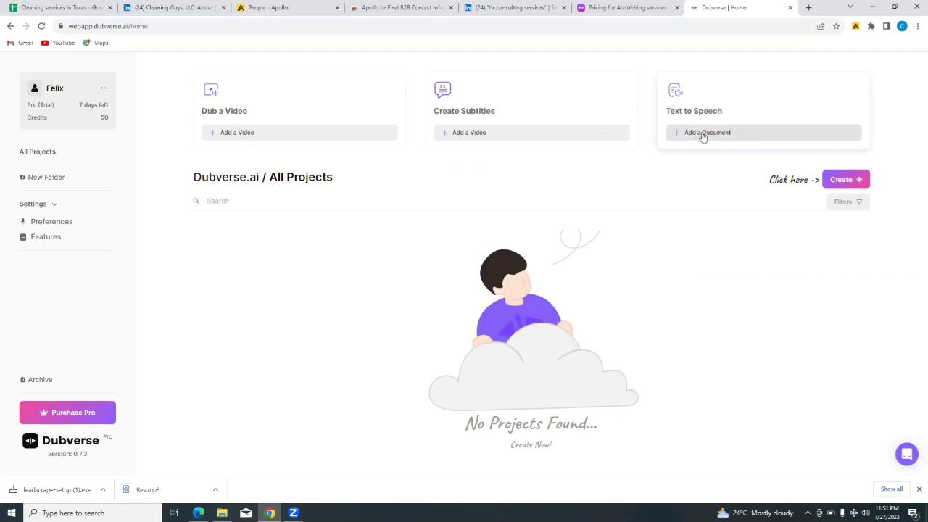
left_click(270, 138)
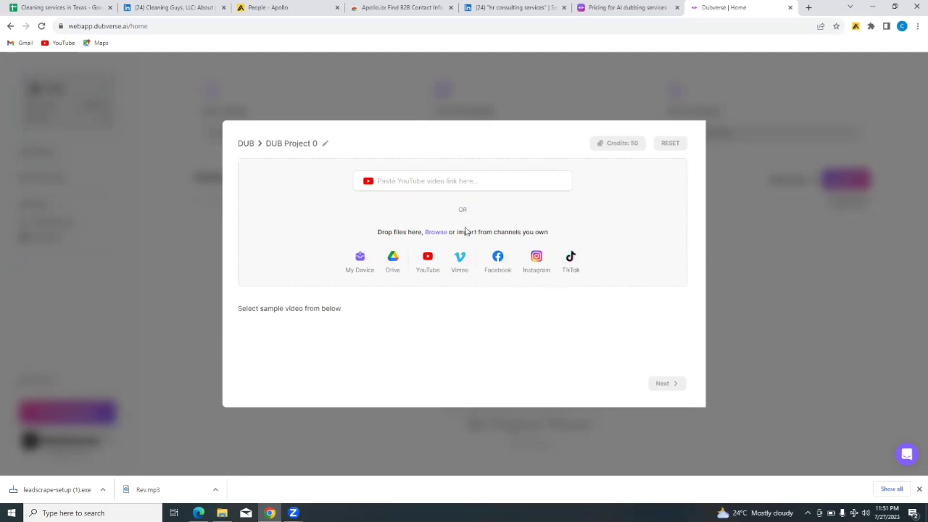
Step: Upload InShot_20230705_194505422 from the Downloads folder as the dub project's video
left_click(360, 268)
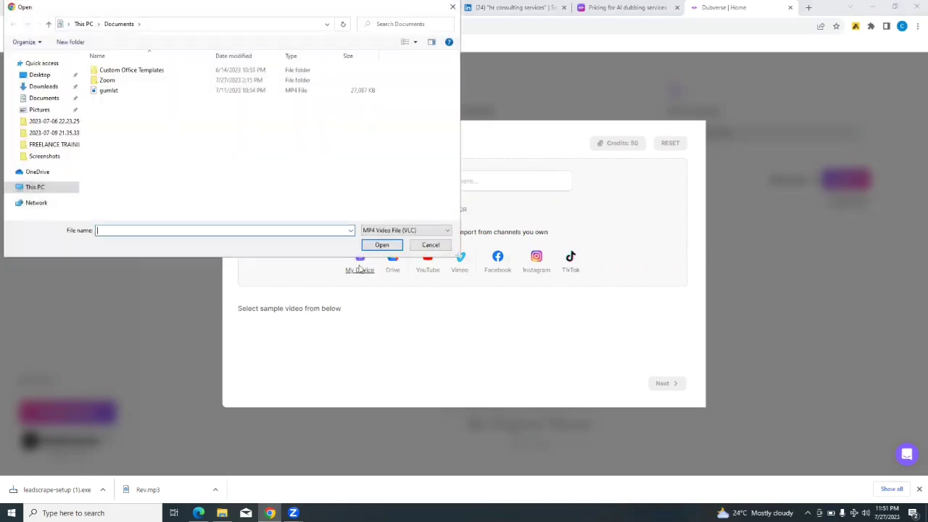
left_click(45, 88)
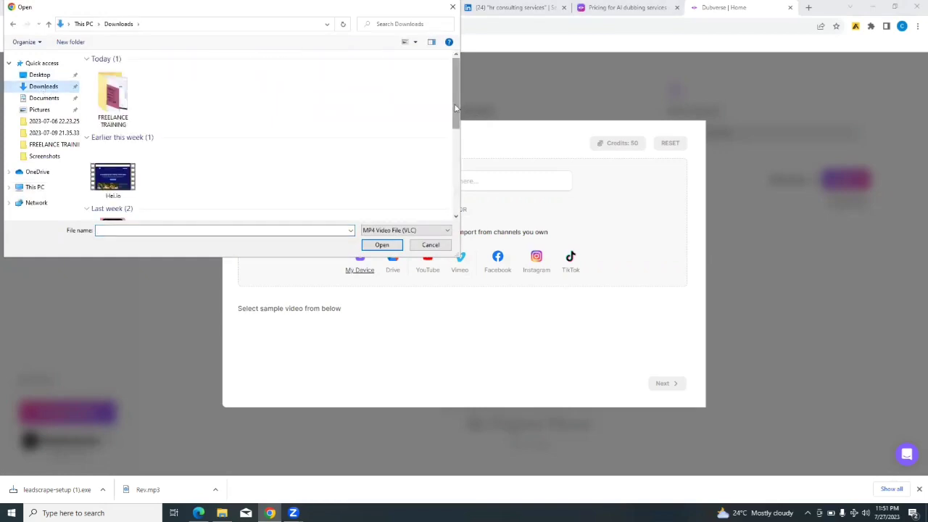
left_click_drag(455, 107, 457, 172)
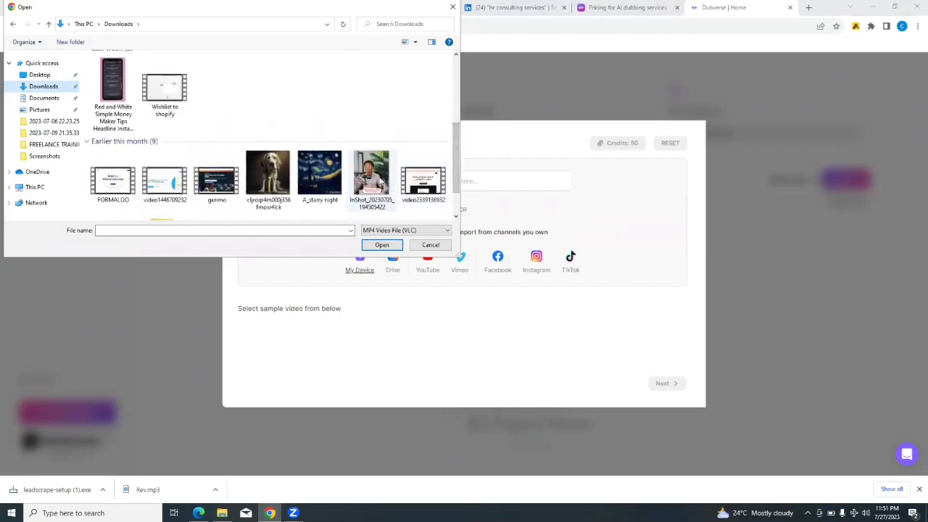
left_click(377, 182)
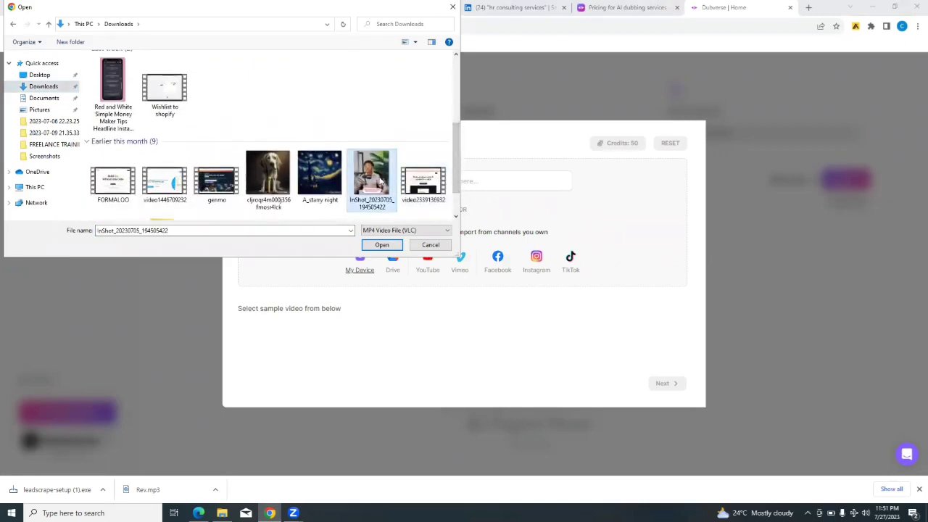
left_click(385, 246)
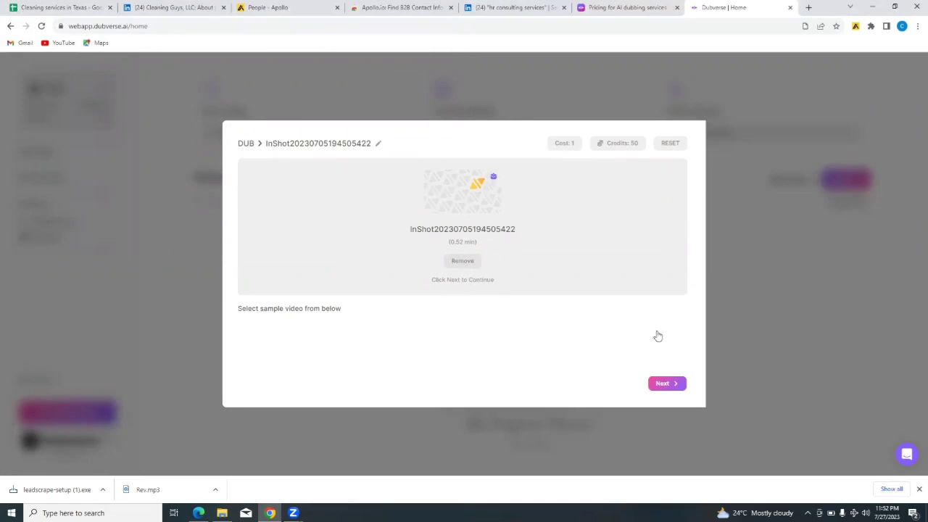
Step: Continue to the language and voice step and browse the speaker list, e.g. Sunidhi, Shikha, Mimansa
left_click(665, 386)
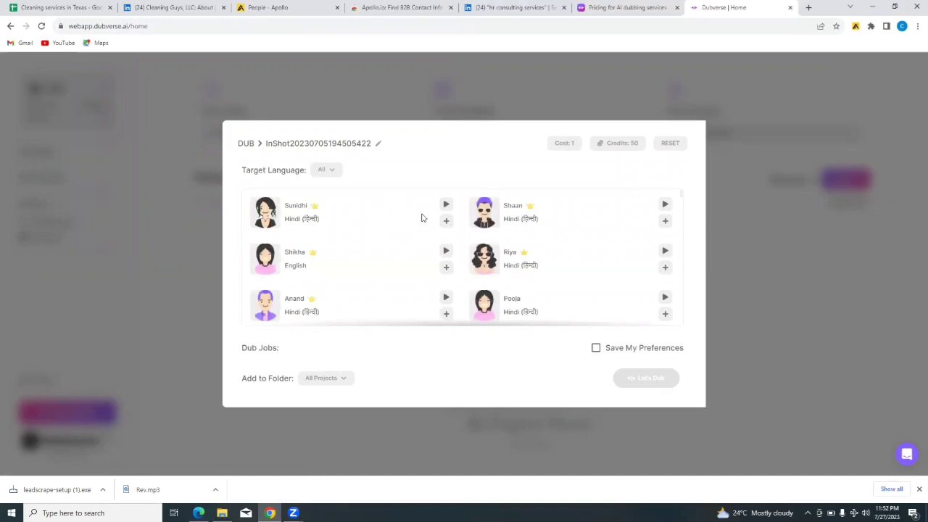
mouse_move(315, 211)
scroll(682, 201, "down", 2)
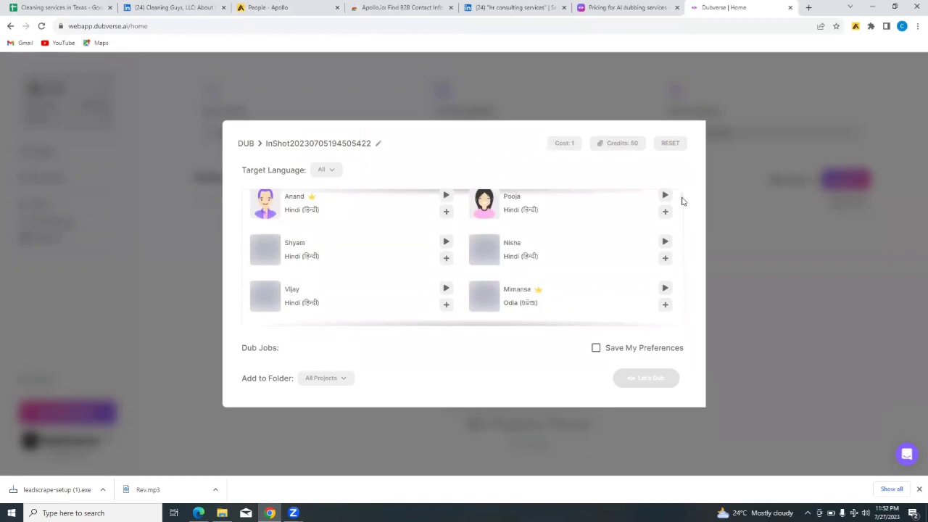
scroll(682, 201, "up", 2)
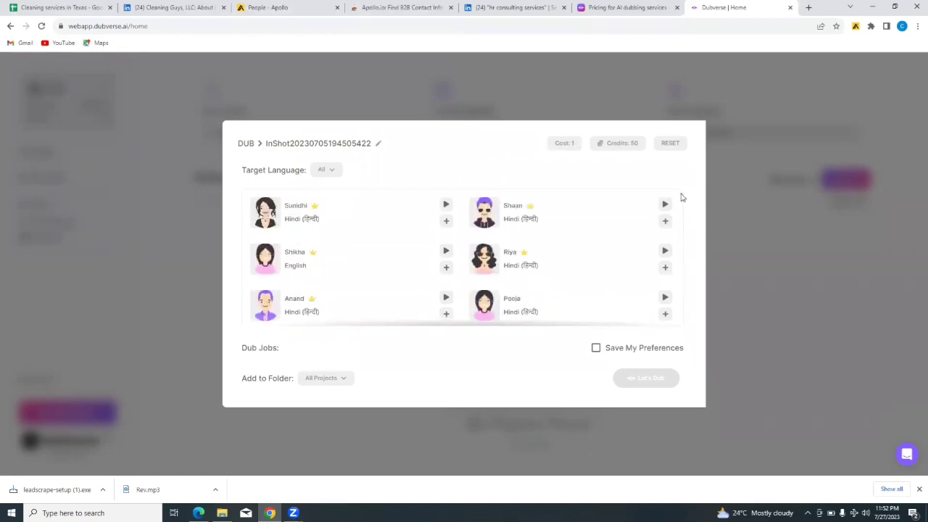
Step: Set the target language to Spanish and add the Spanish voice Dalia to the dub
left_click(327, 170)
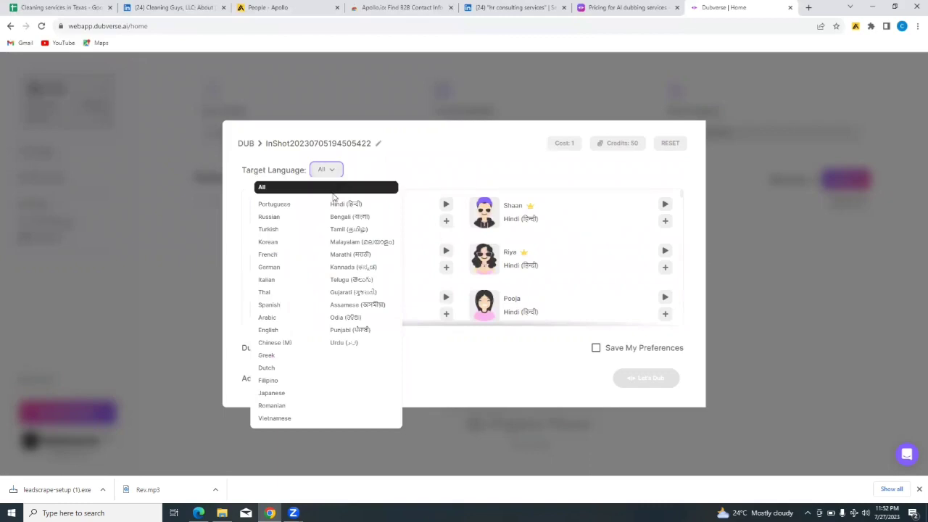
left_click(294, 308)
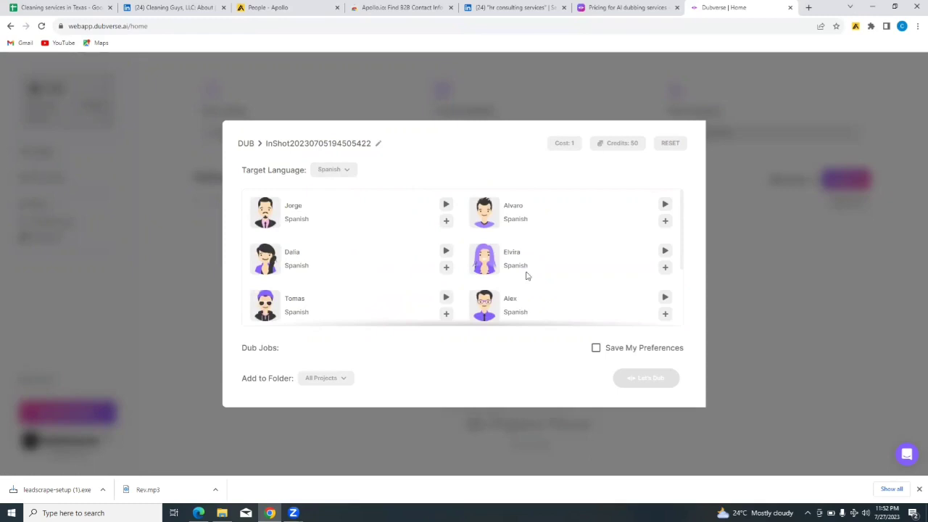
left_click(446, 268)
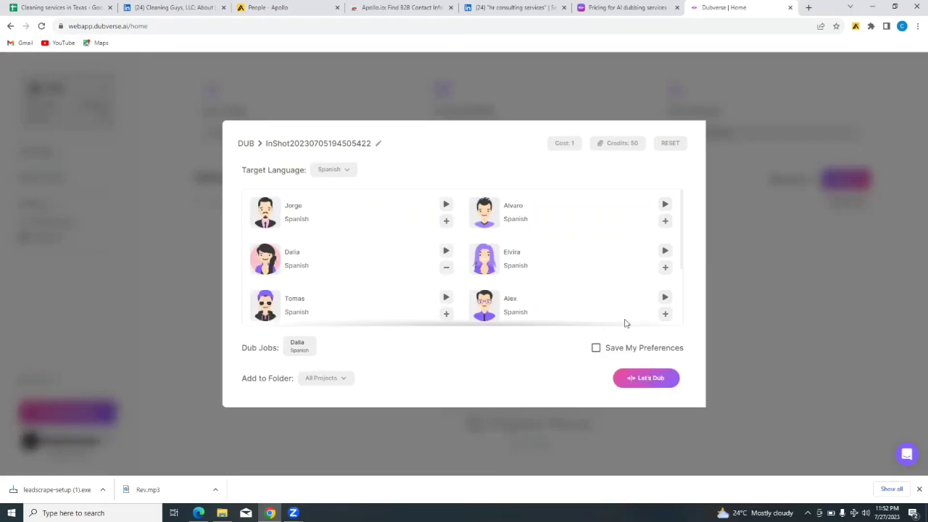
Step: Submit the Spanish dub with Let's Dub so the video uploads fully and processes
left_click(645, 378)
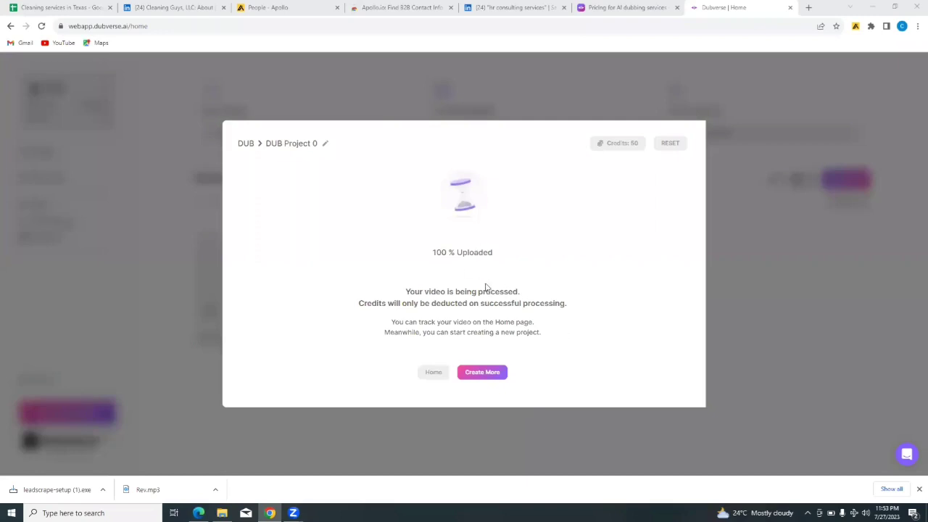
Step: Leave the processing notice and close the service chooser to show the Dalia, Spanish InShot project
left_click(482, 375)
left_click(482, 374)
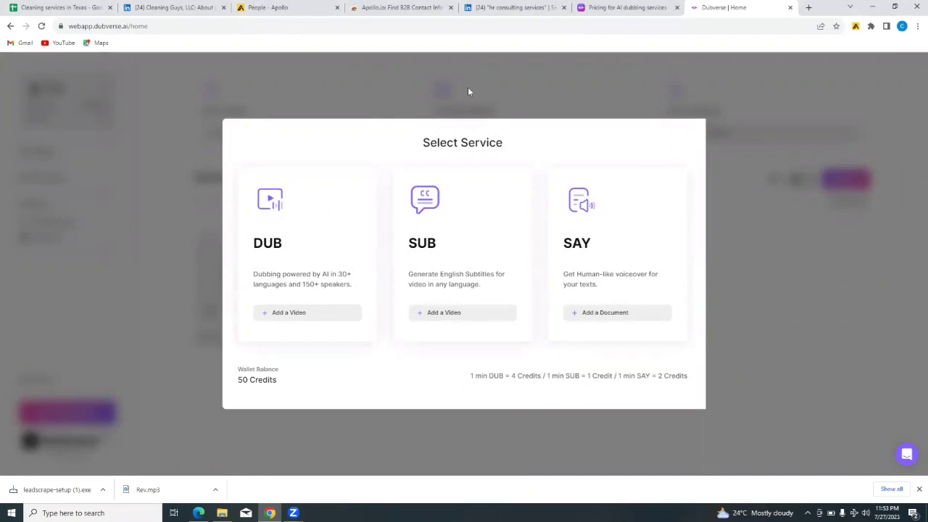
left_click(351, 96)
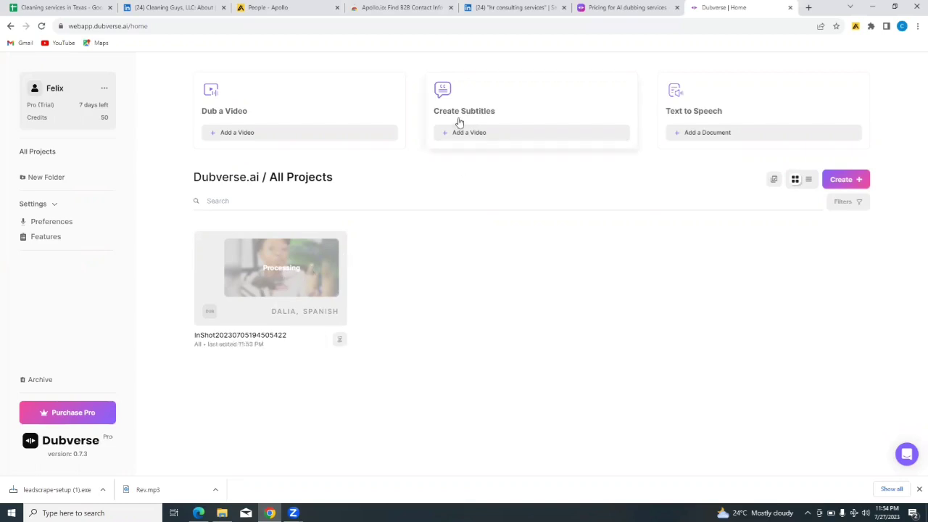
Step: Create a subtitle project from the uploaded InShot video with Portuguese as the subtitle language
left_click(491, 138)
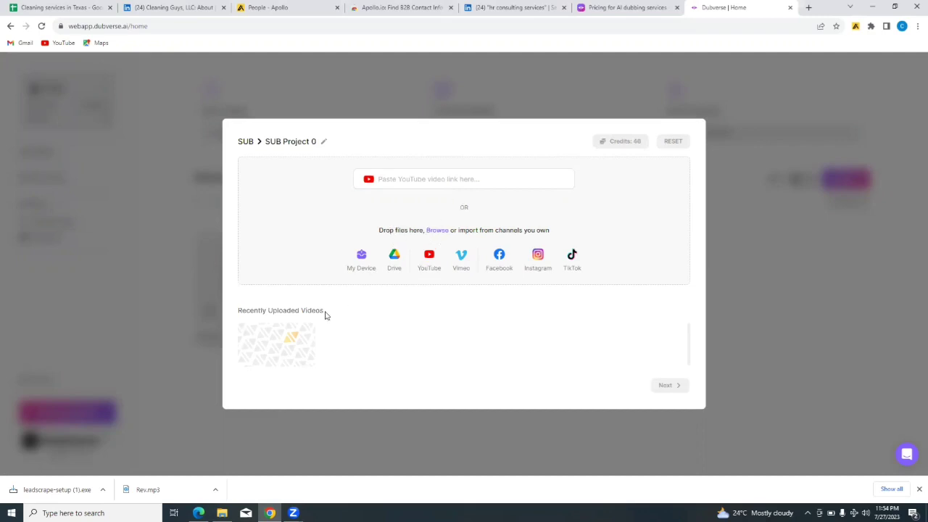
left_click(300, 358)
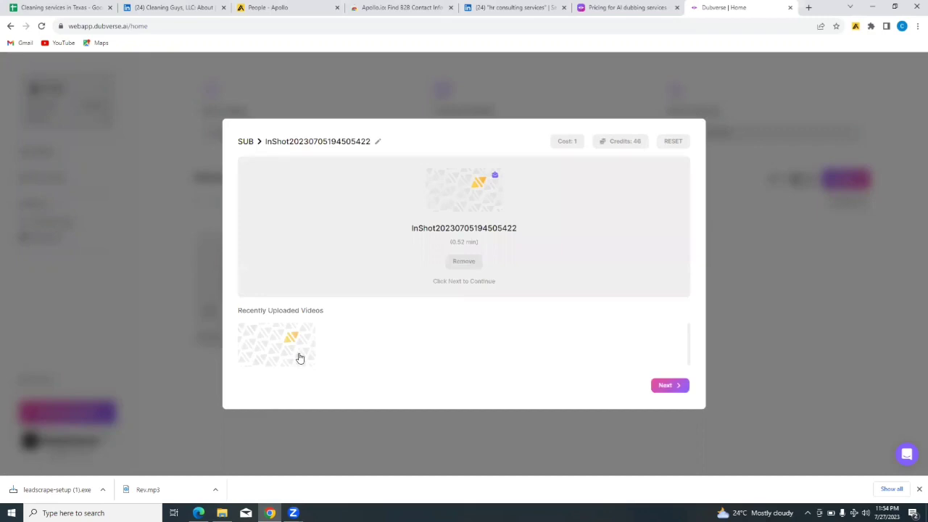
left_click(667, 387)
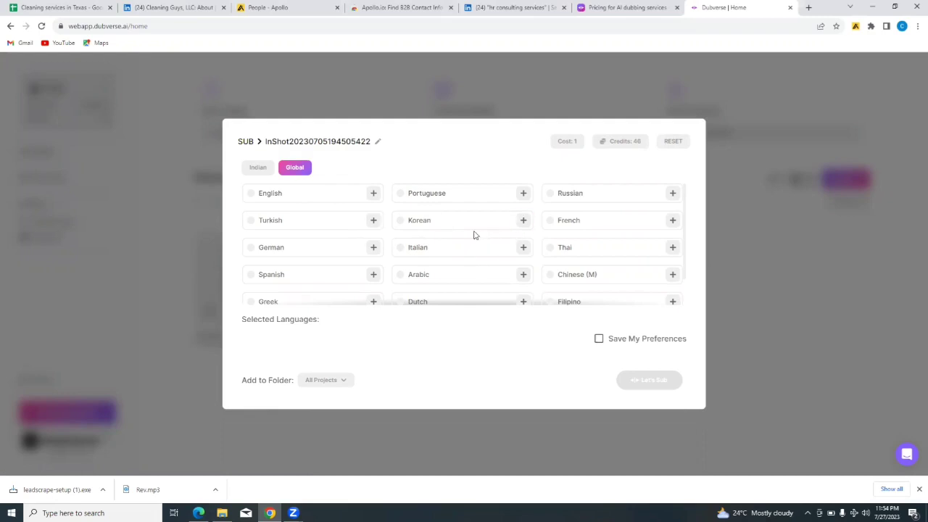
left_click(524, 194)
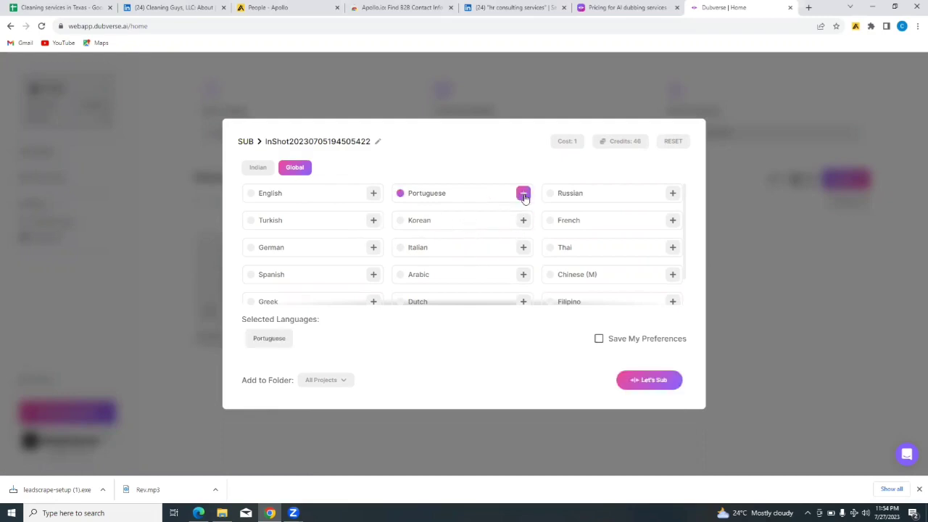
left_click(661, 387)
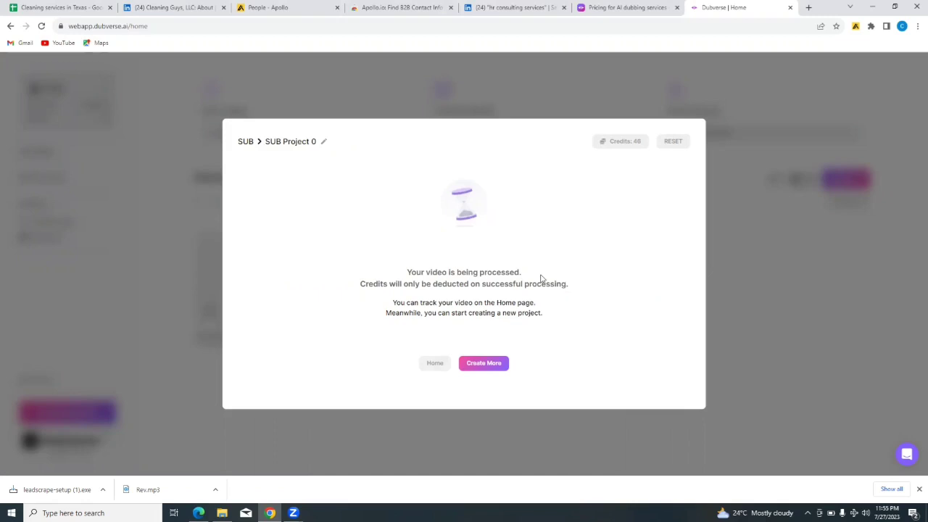
Step: Leave the subtitle processing notice and dismiss the service chooser to reach the projects dashboard
left_click(485, 370)
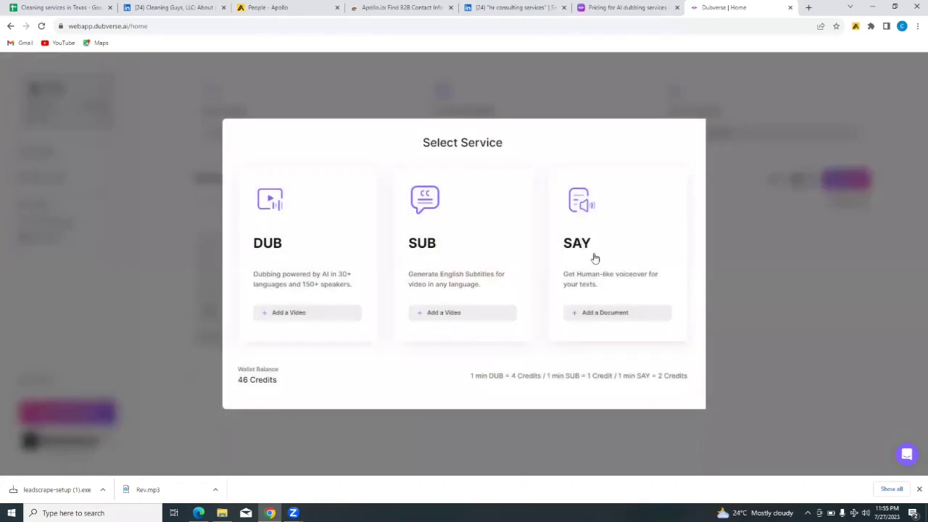
left_click(604, 319)
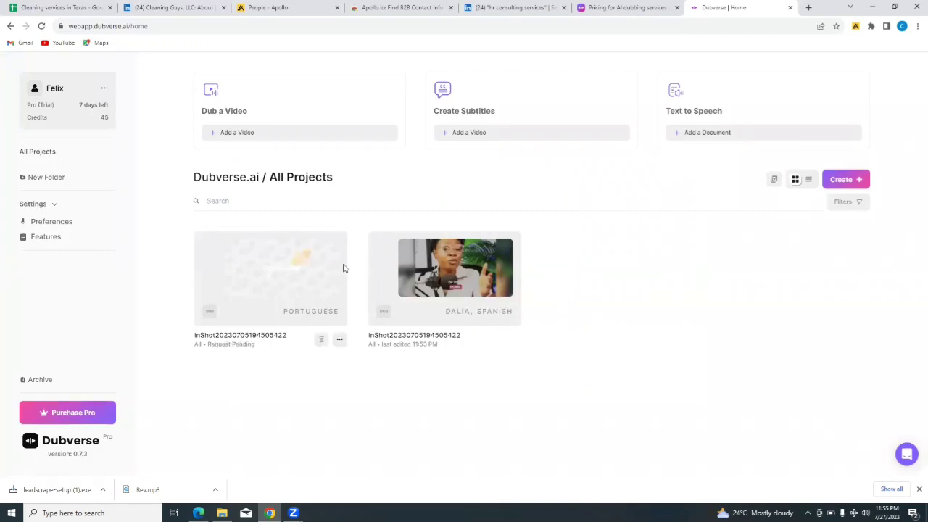
Step: Start a text-to-speech project as a Courses / e-learning creator for My Training Video
mouse_move(441, 278)
left_click(711, 133)
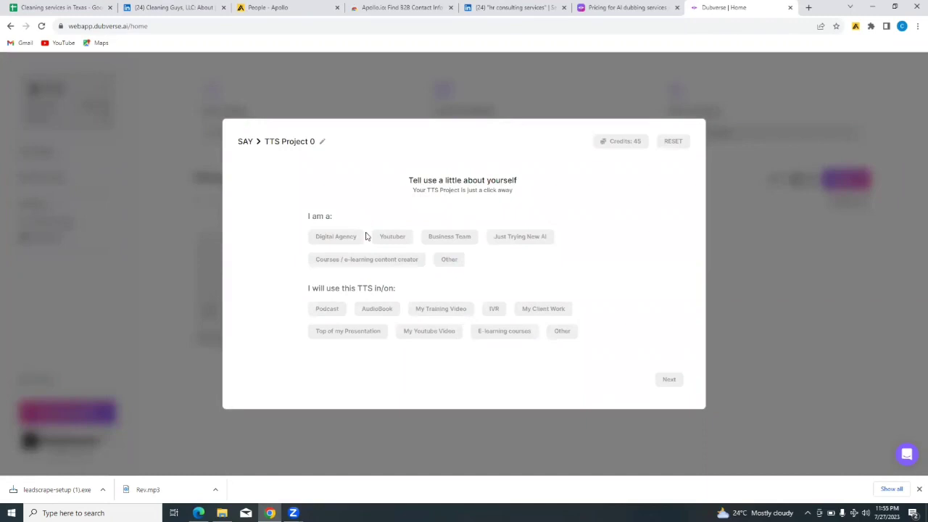
left_click(390, 261)
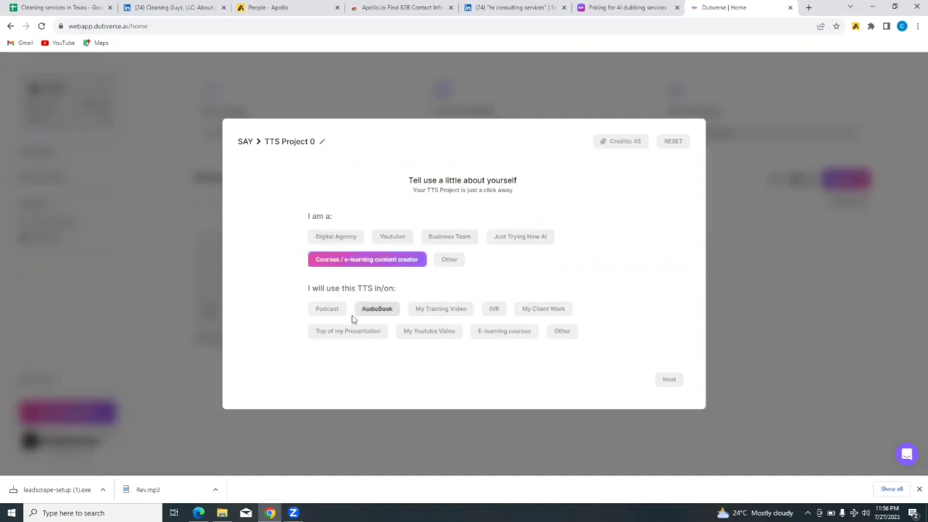
left_click(430, 313)
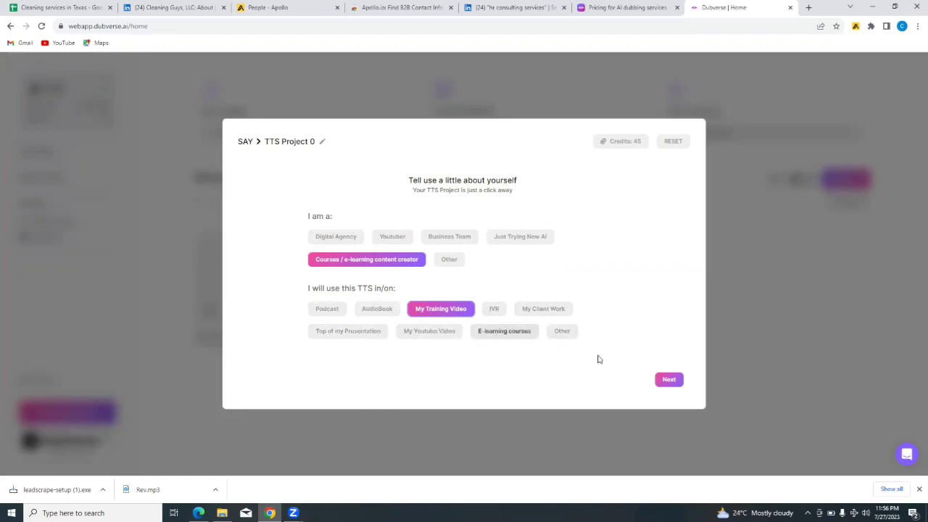
left_click(666, 381)
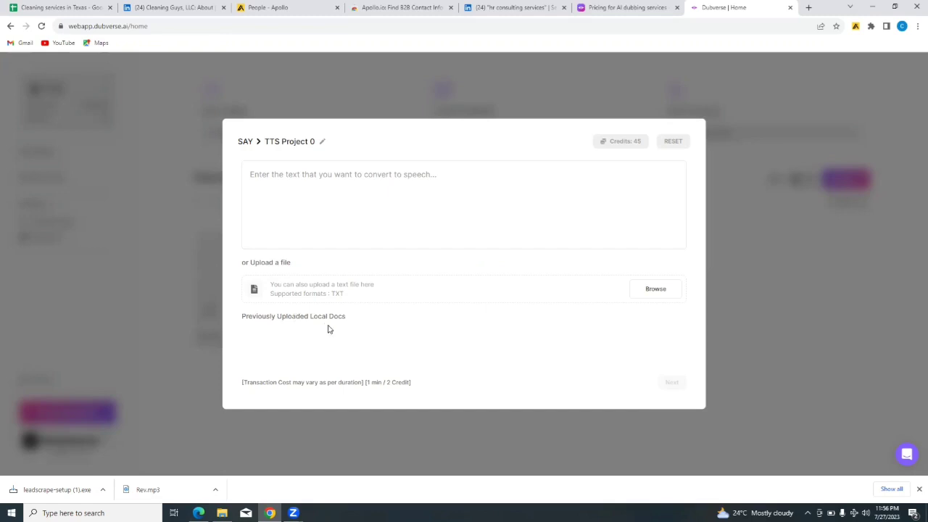
Step: Upload the Word document 'The Morse-Code Note Taking Method (1)' from Downloads
left_click(652, 296)
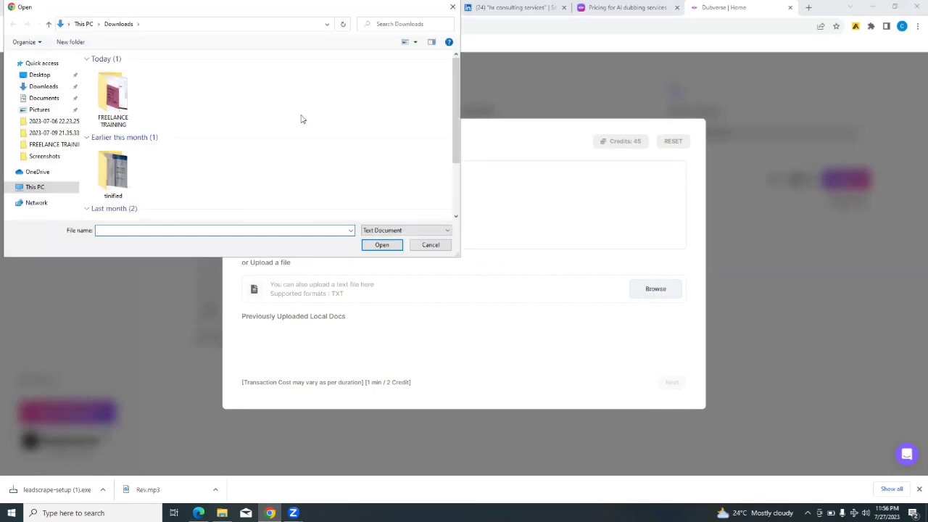
left_click(60, 99)
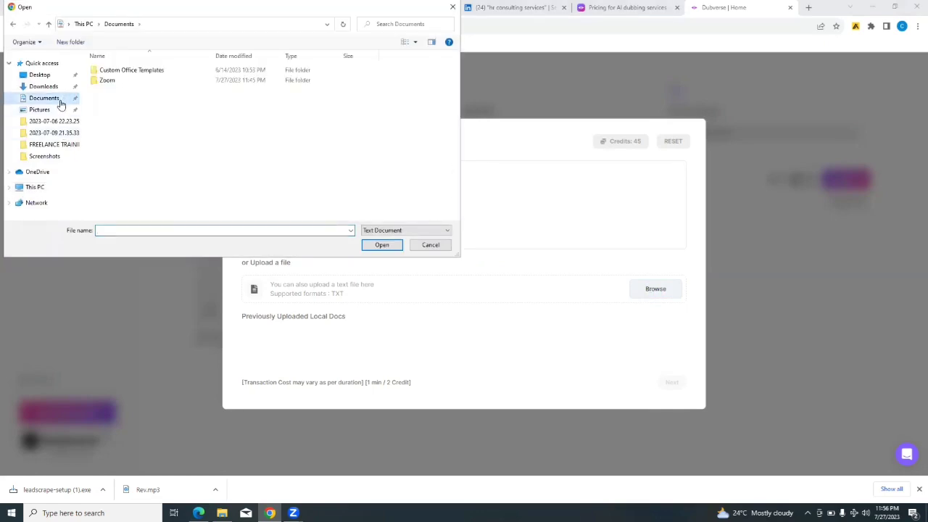
double_click(116, 71)
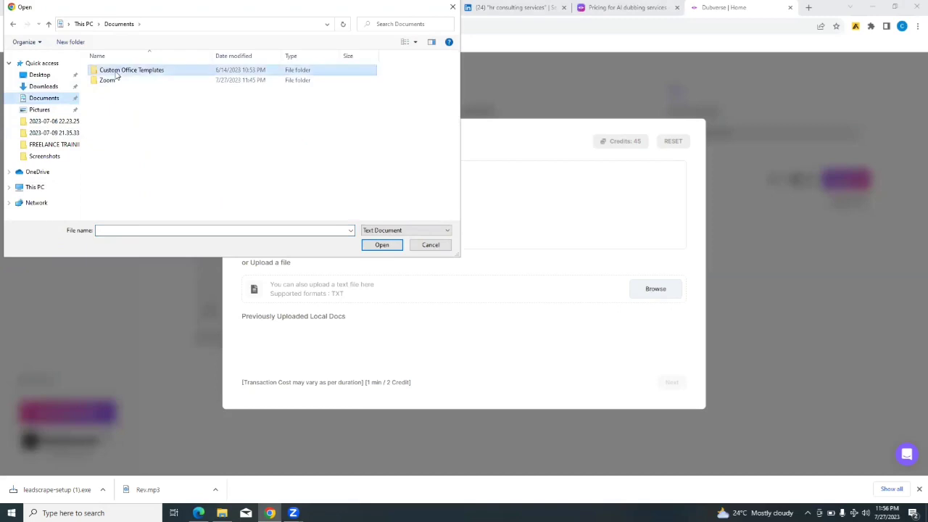
left_click(54, 88)
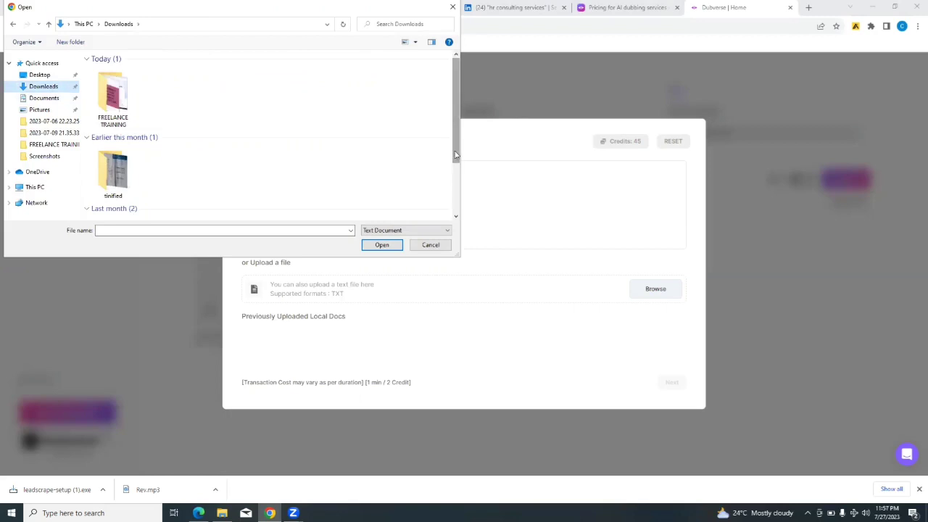
left_click_drag(456, 154, 465, 216)
scroll(460, 193, "up", 2)
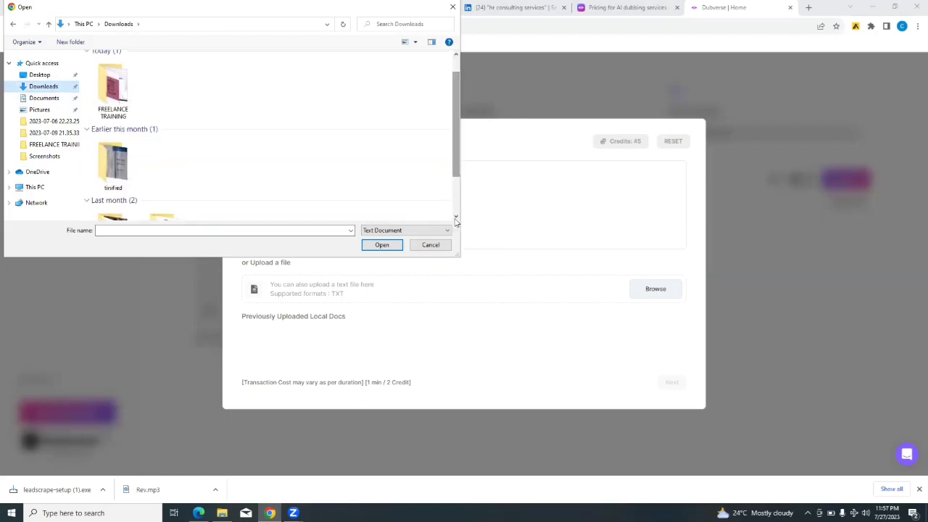
left_click(447, 231)
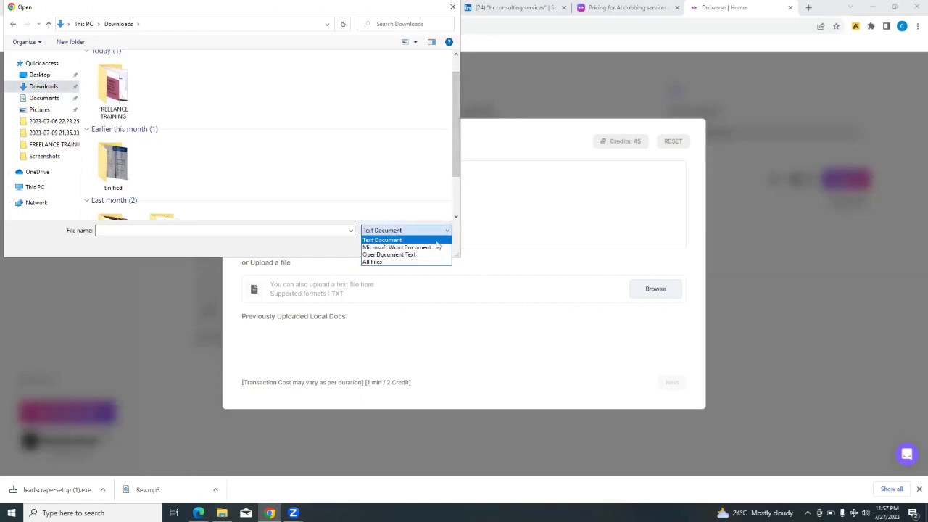
left_click(433, 248)
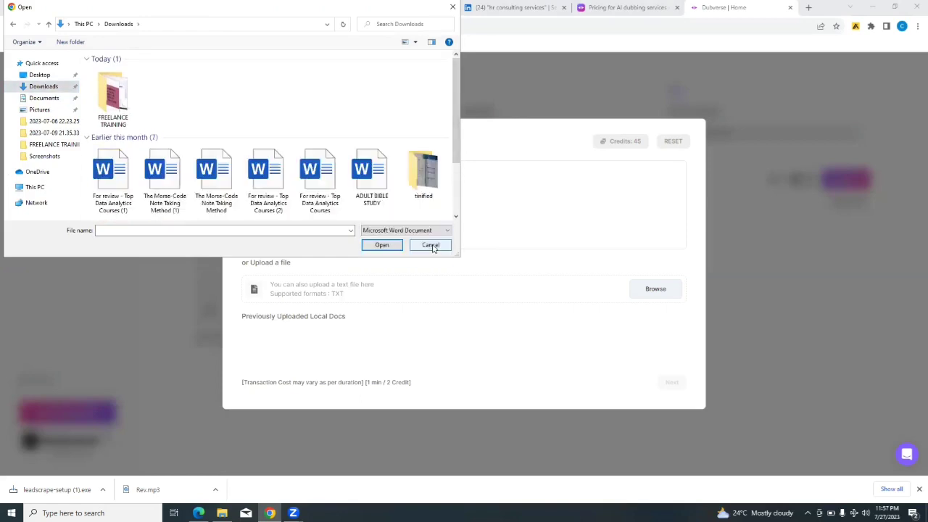
left_click(167, 181)
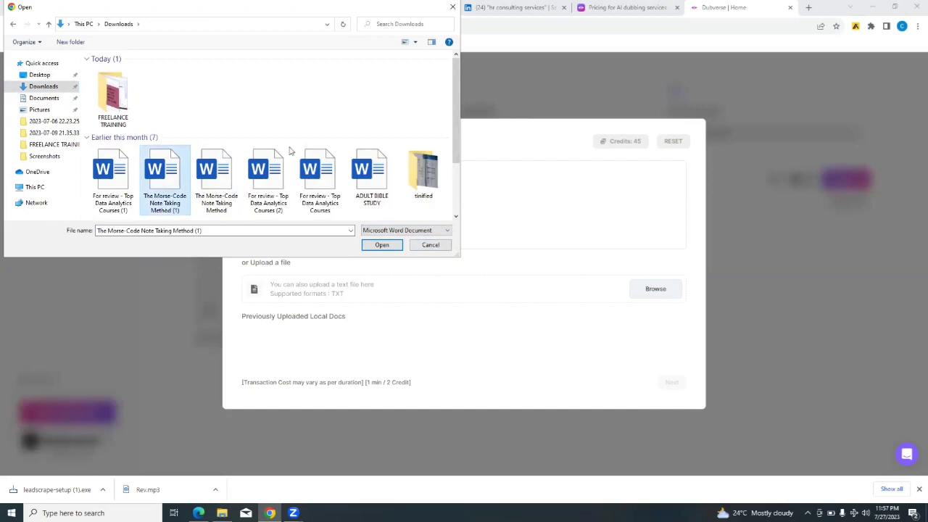
left_click(381, 245)
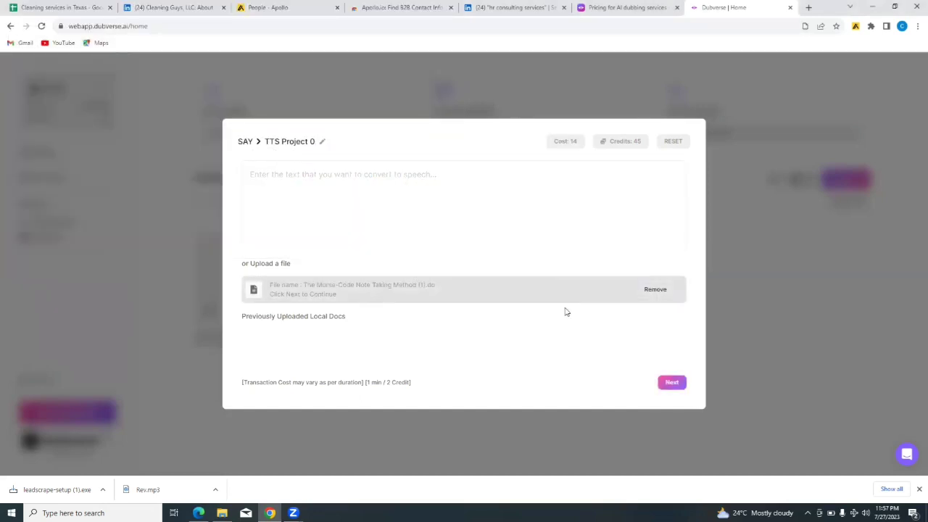
Step: Set the target language to English, after briefly trying French, and add the Aria voice
left_click(675, 385)
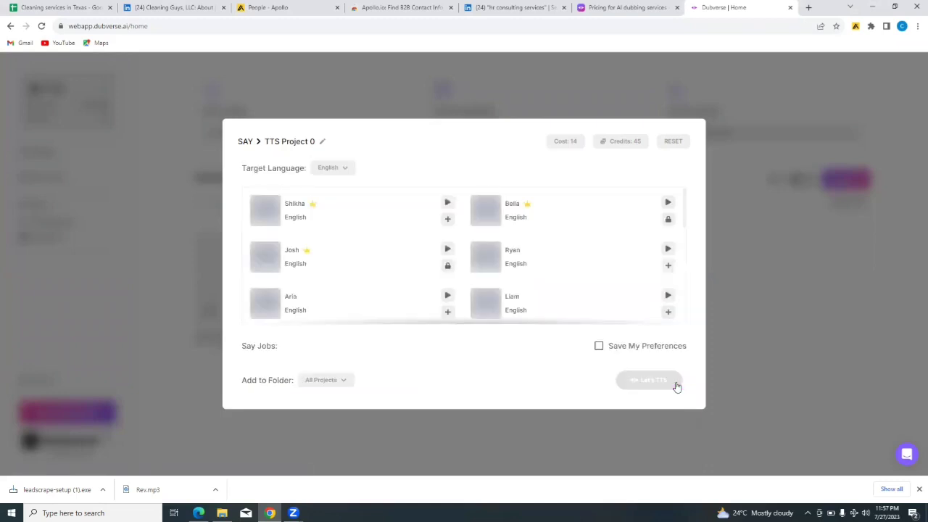
left_click(346, 174)
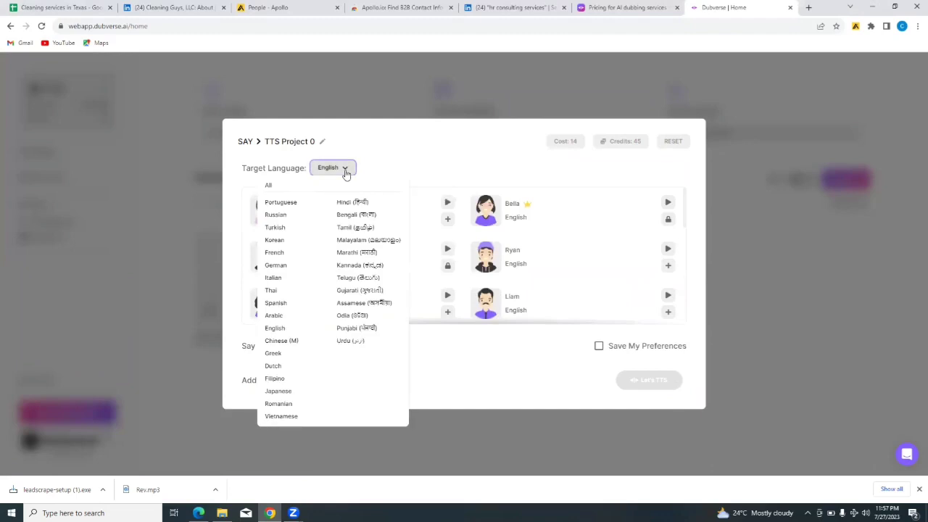
left_click(282, 254)
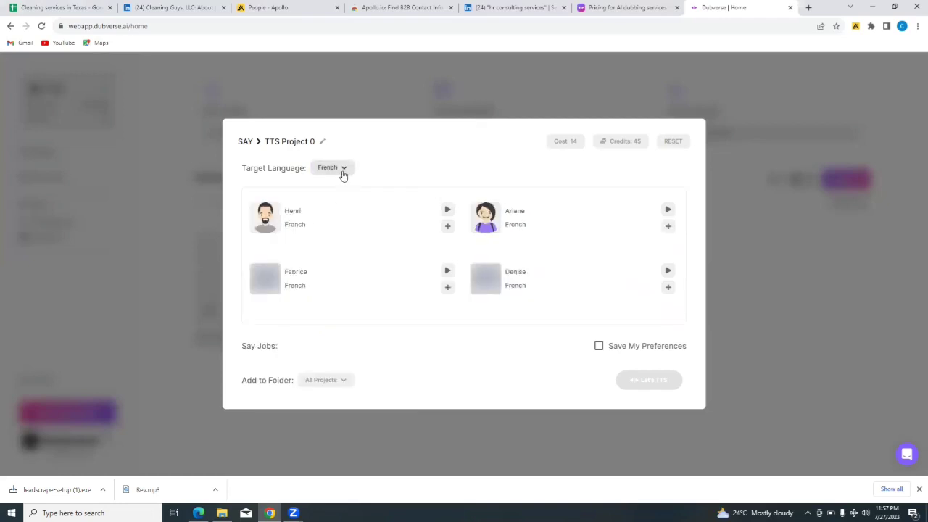
left_click(343, 173)
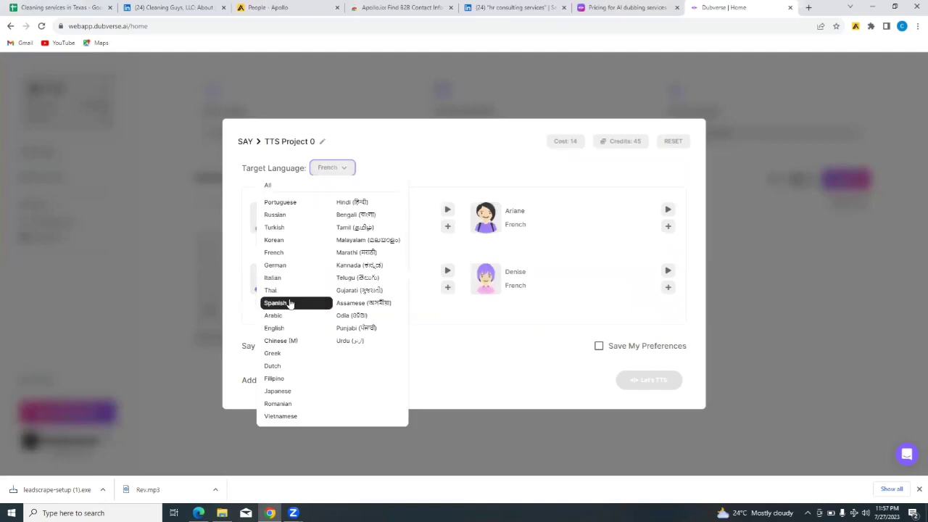
left_click(288, 330)
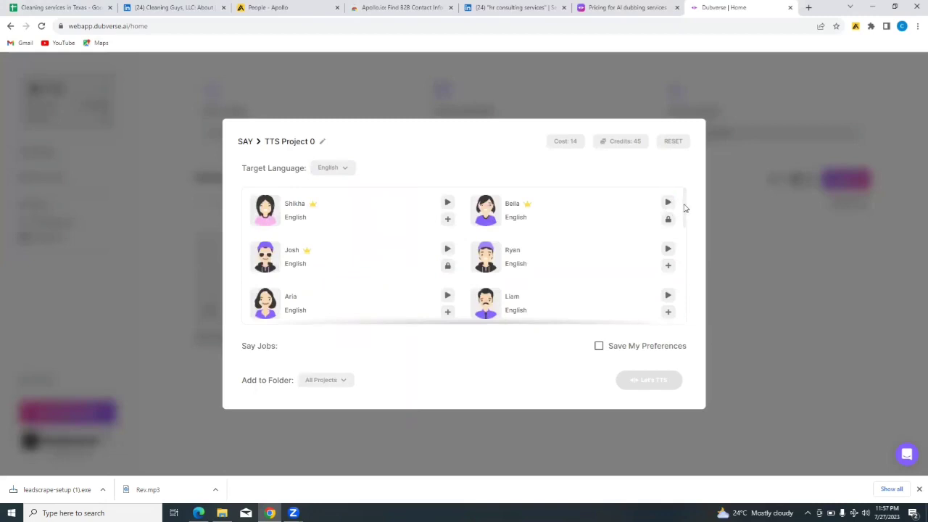
scroll(684, 210, "down", 1)
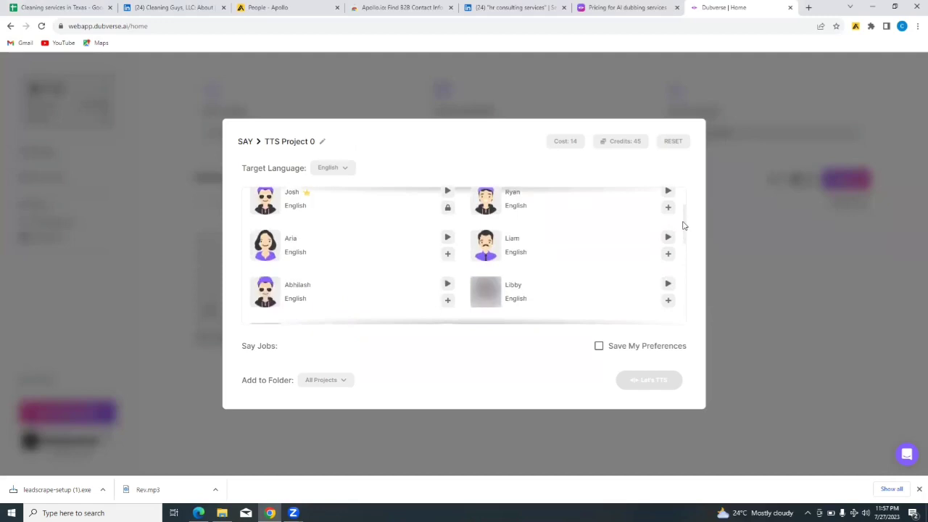
left_click(448, 252)
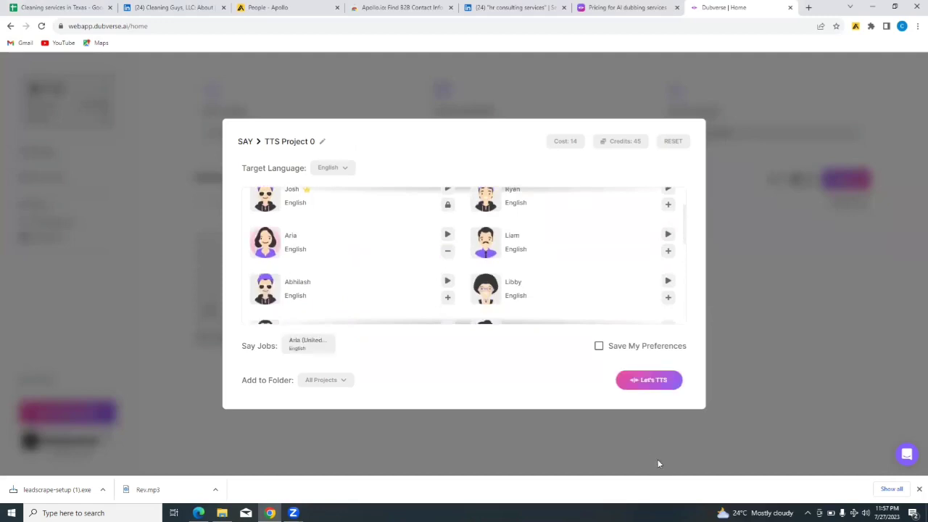
Step: Submit the Aria English speech job with Let's TTS and go back Home to All Projects
left_click(654, 384)
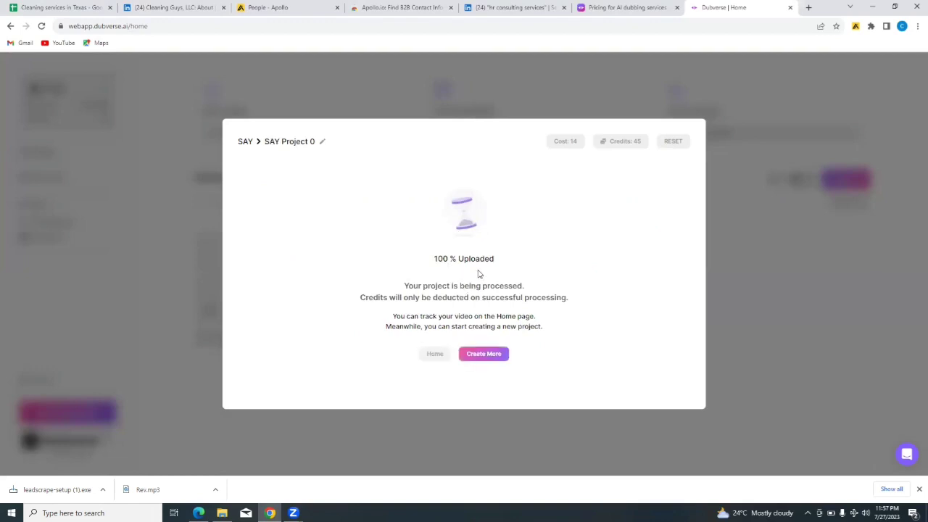
left_click(435, 356)
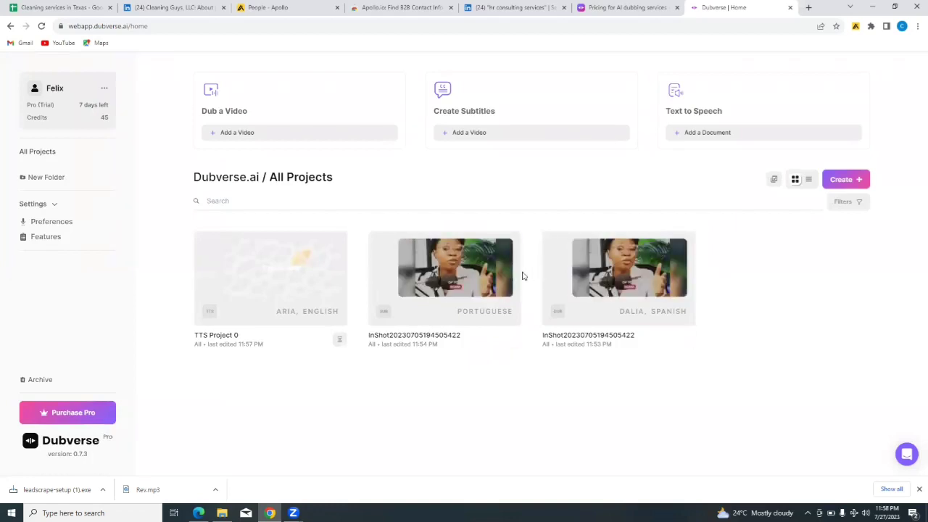
mouse_move(449, 283)
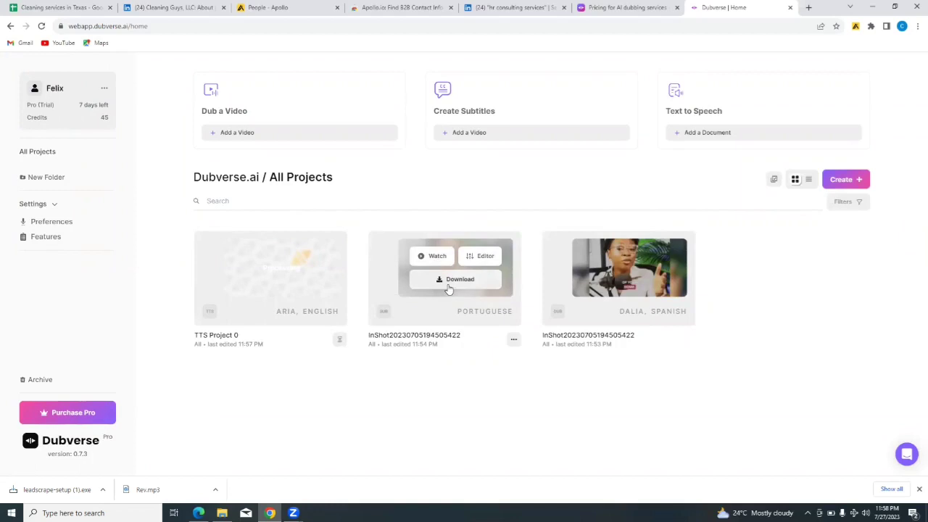
mouse_move(579, 270)
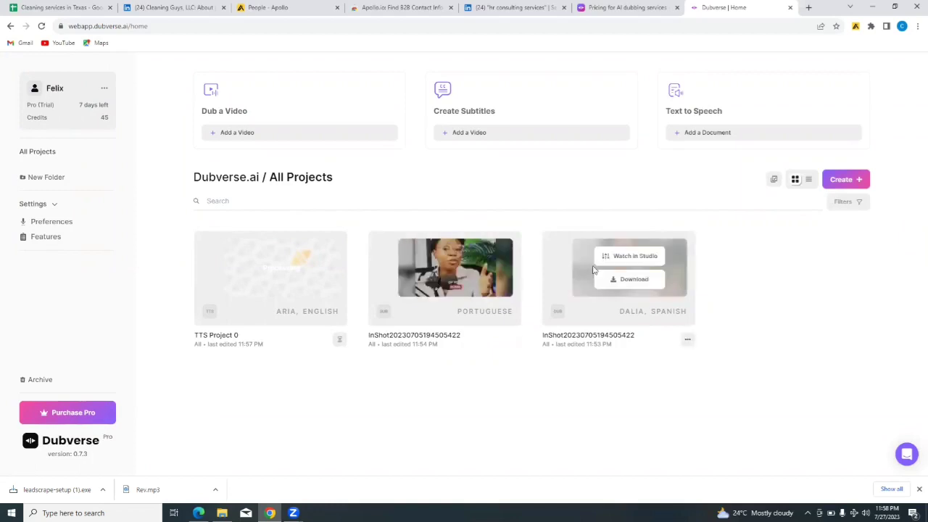